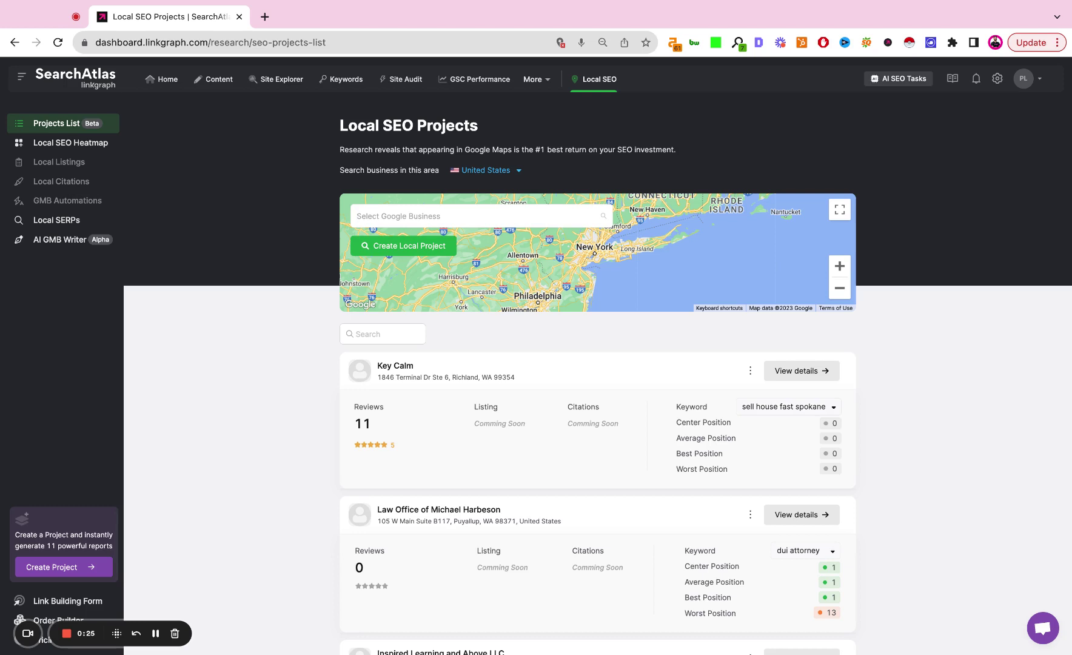
Select 'Therapy Group of DC' as the Google Business and create its local project
type("Therapy ")
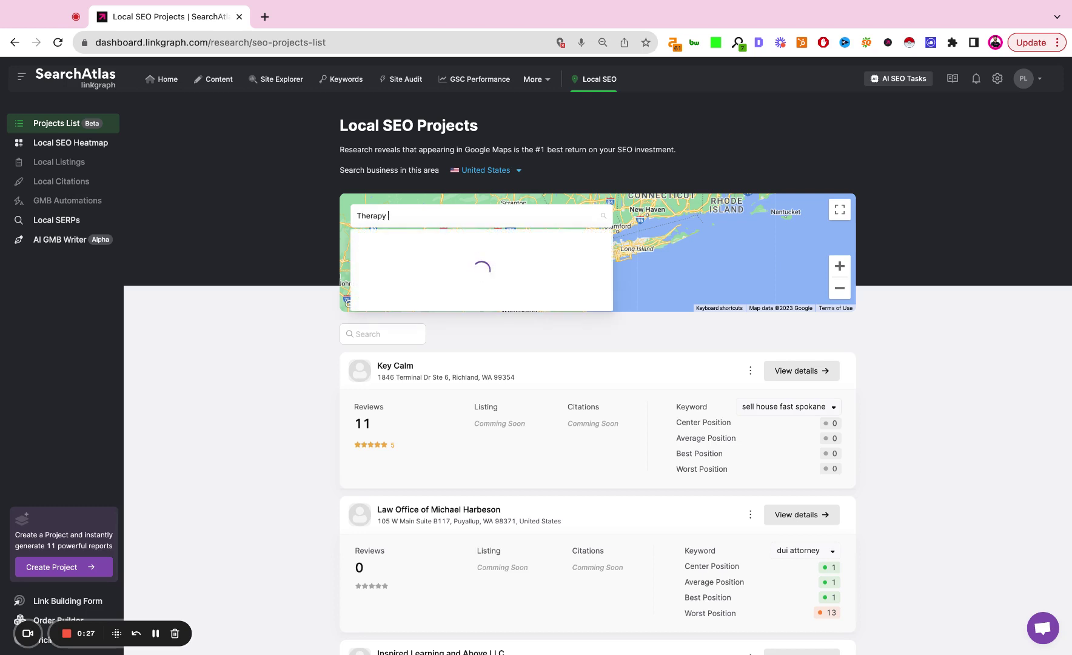
type("Group of DC")
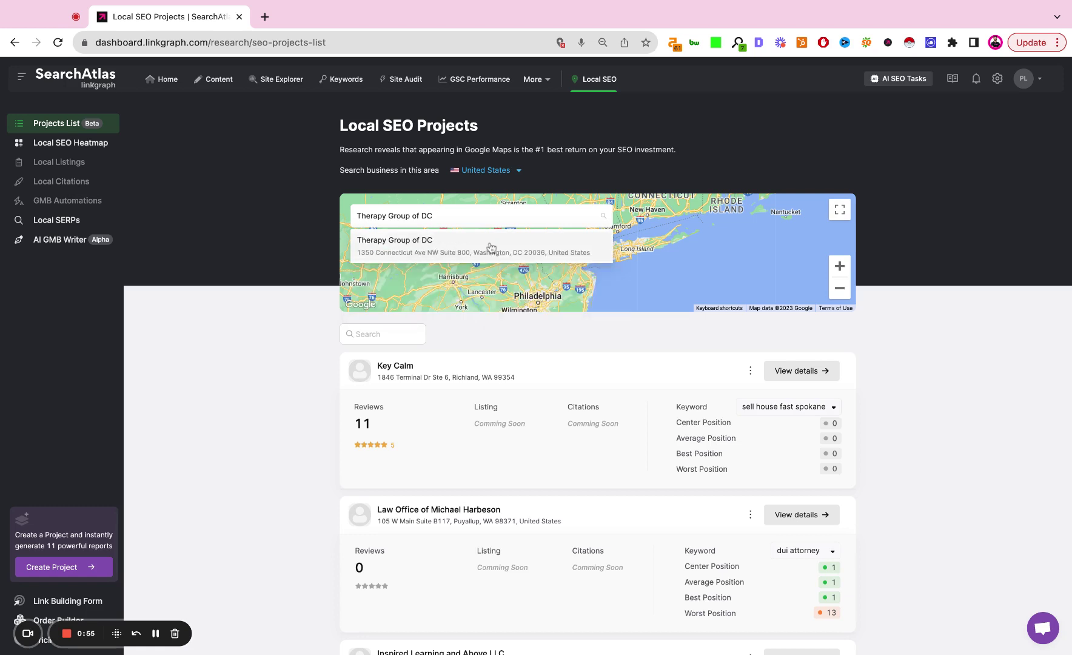
left_click(487, 245)
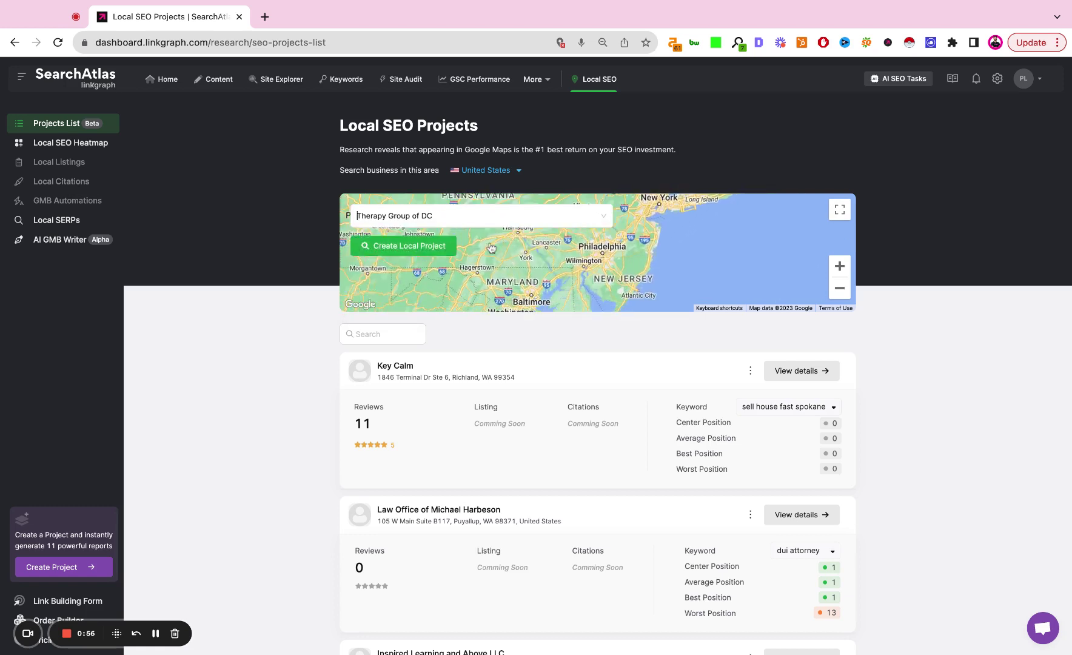
left_click(407, 249)
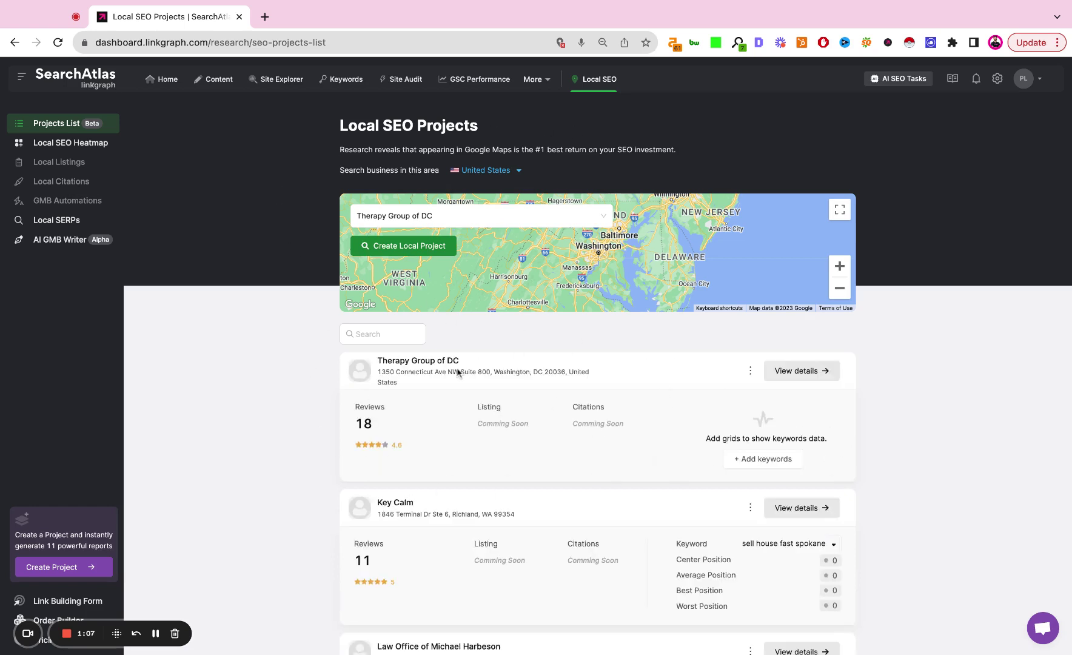
Choose '+ Add keywords' on the Therapy Group of DC project card
left_click(765, 459)
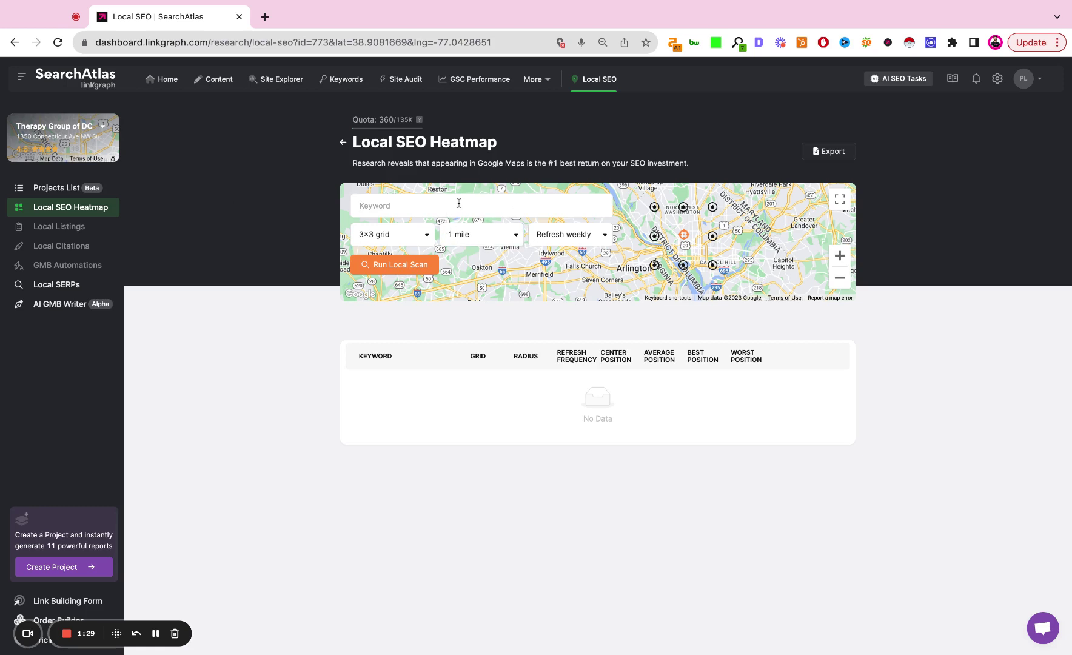
Enter the keyword 'therapy in DC' and set the scan radius to 3 miles
type("therapy in DC")
left_click(516, 243)
scroll(481, 320, "down", 5)
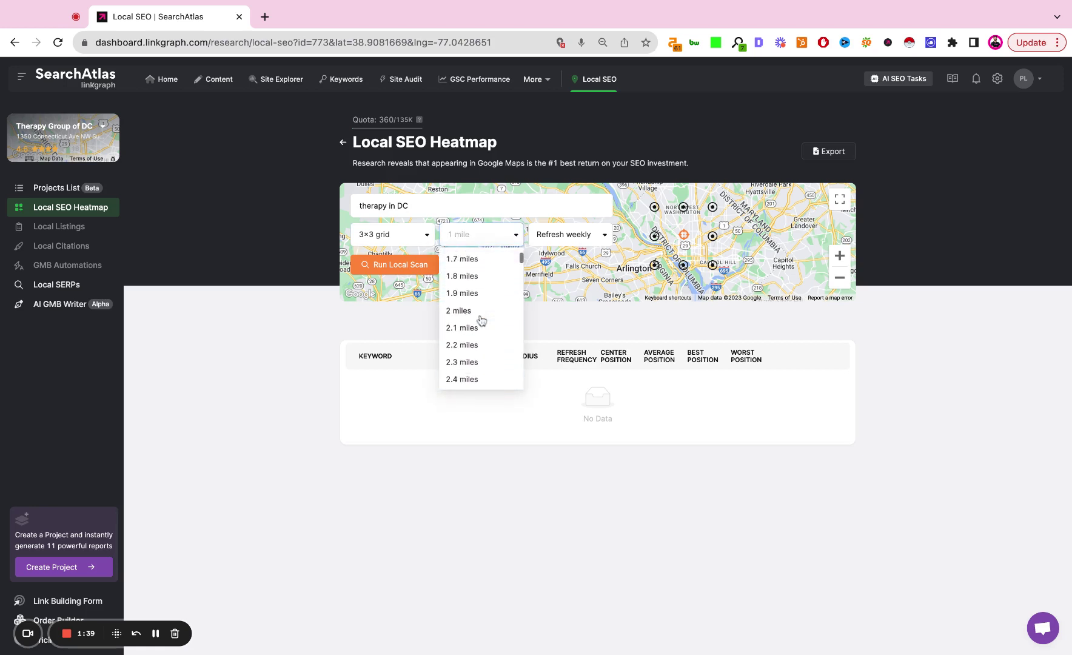
scroll(481, 320, "down", 4)
scroll(481, 320, "up", 5)
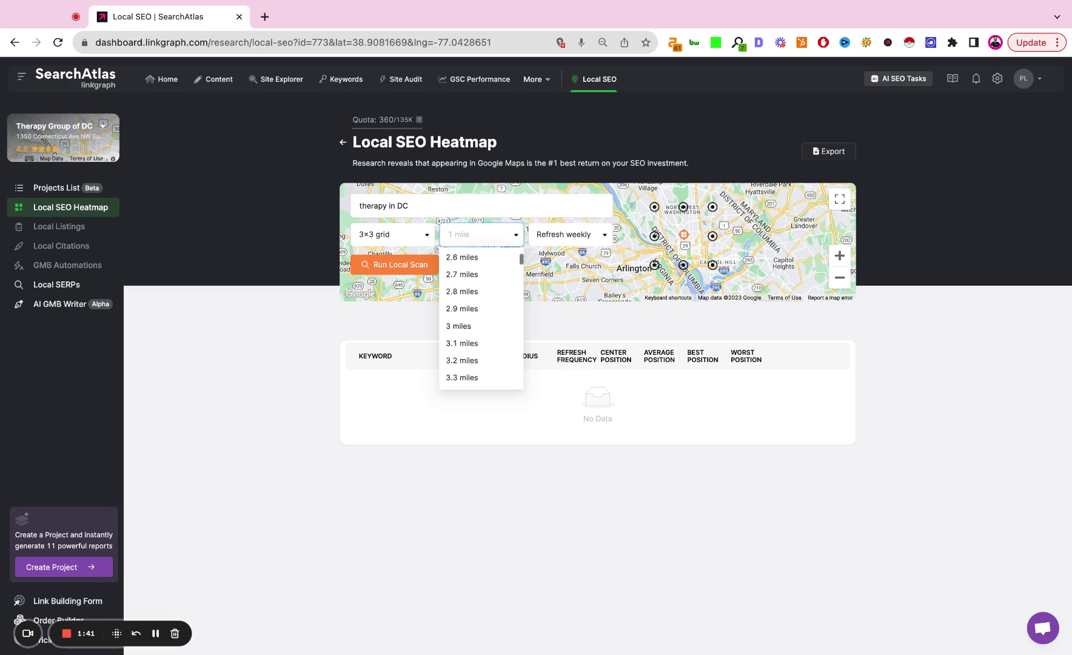
scroll(482, 321, "up", 5)
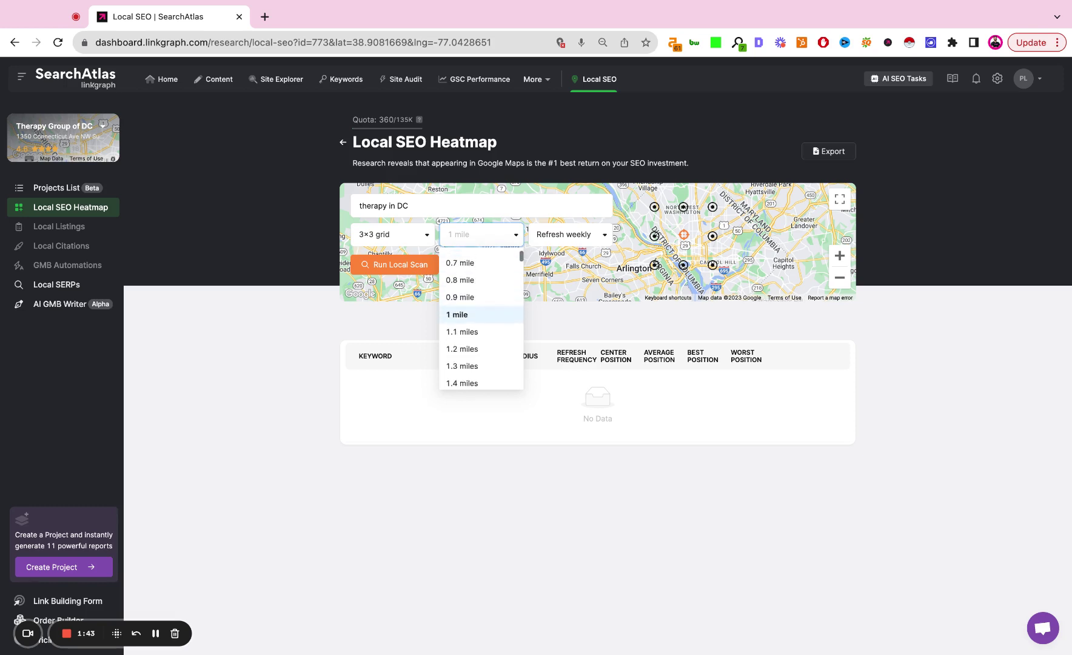
scroll(481, 320, "down", 1)
scroll(481, 308, "down", 5)
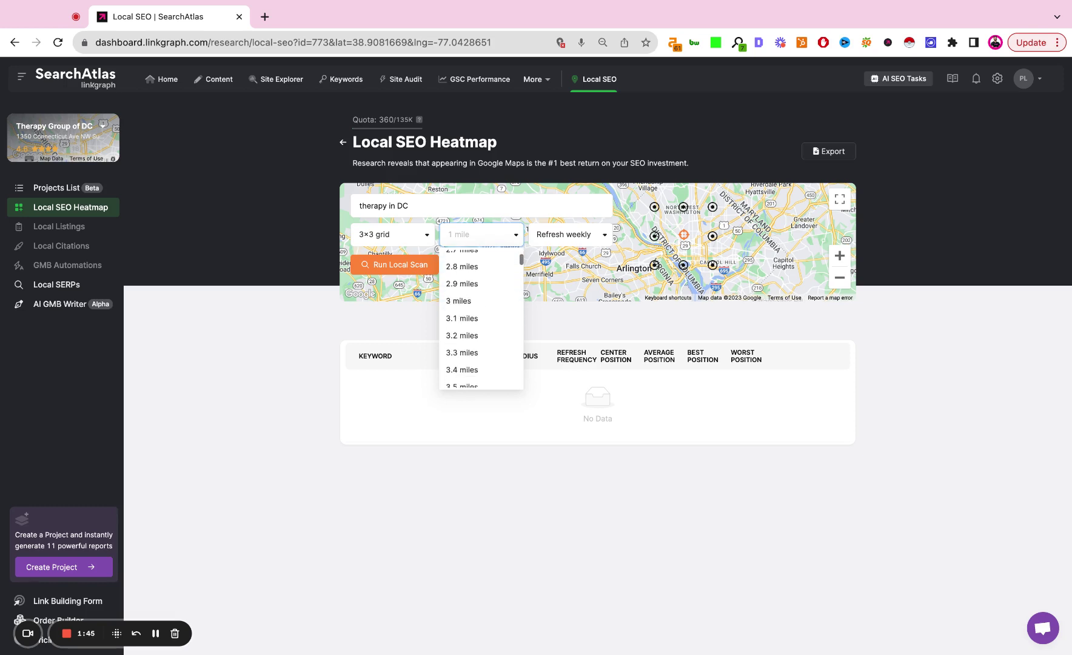
left_click(482, 304)
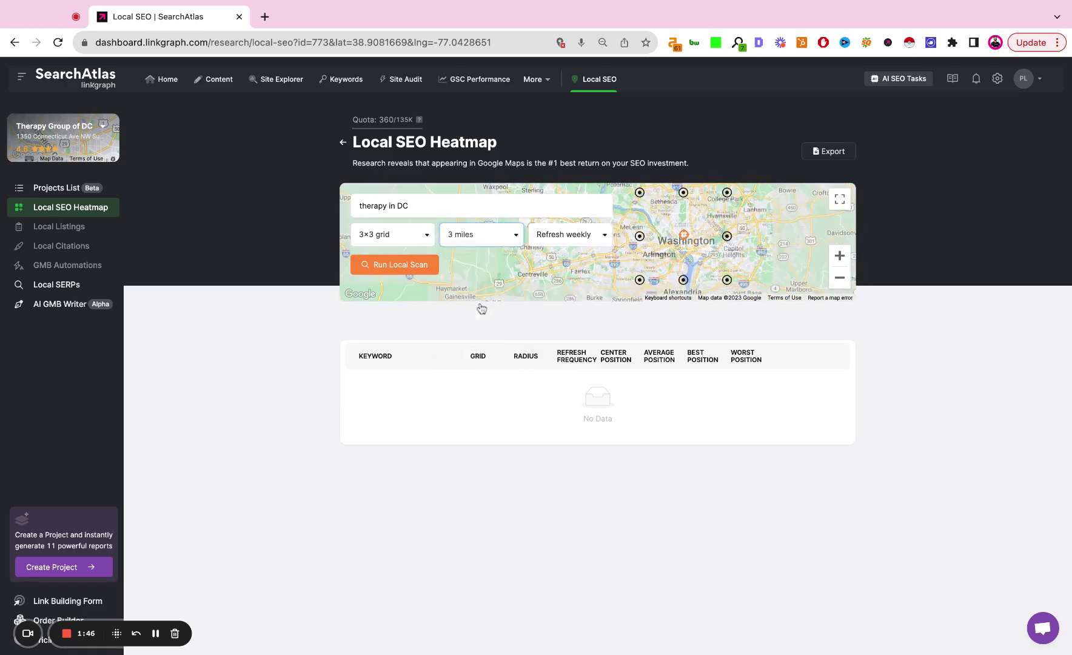
Use a 5×5 grid with weekly refresh and run the local scan
left_click(423, 243)
left_click(397, 295)
left_click(419, 234)
left_click(515, 240)
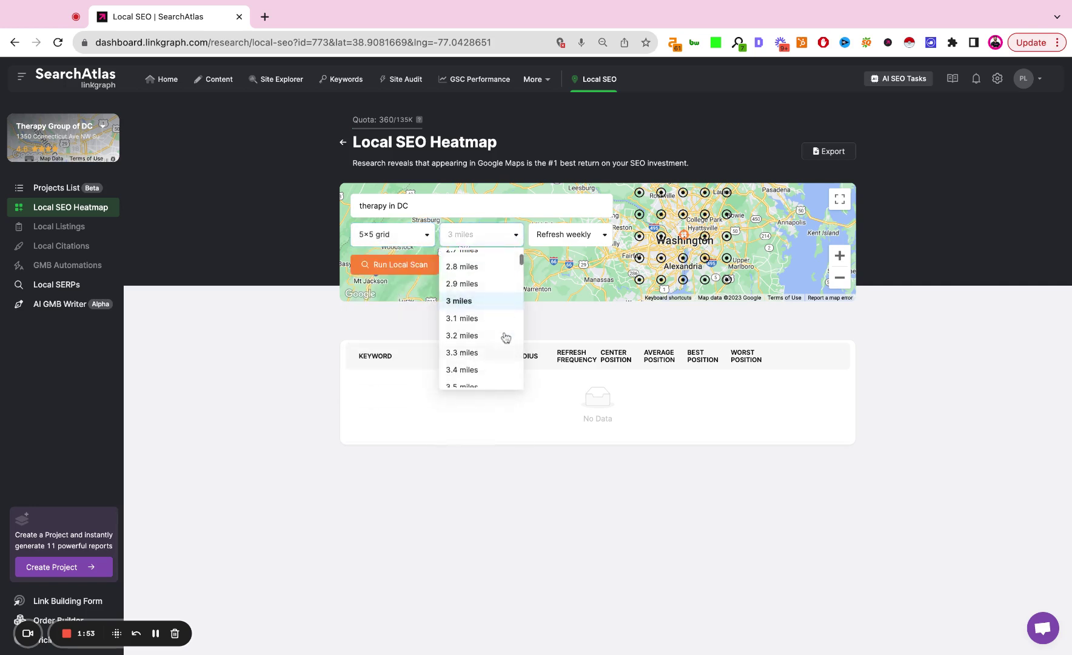
left_click(580, 235)
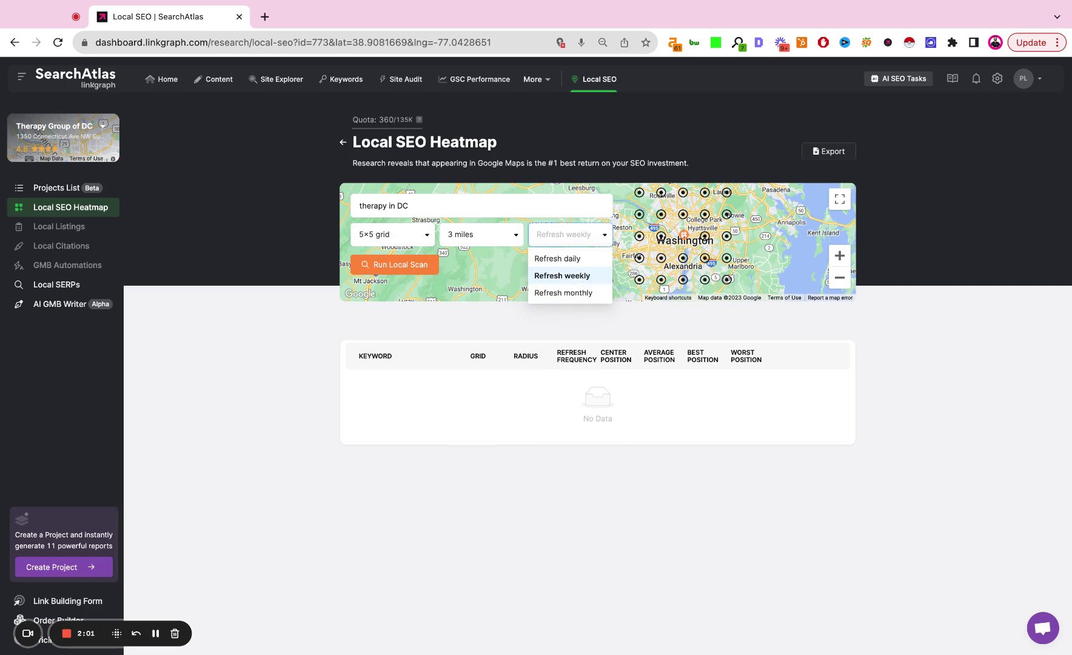
left_click(561, 280)
left_click(395, 266)
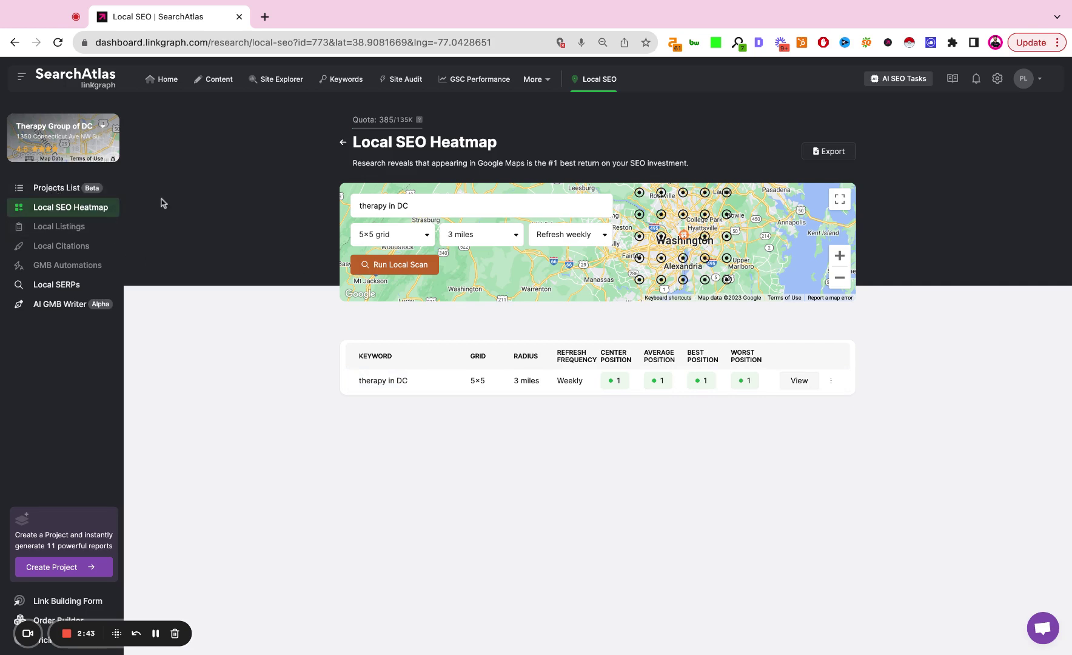
Select the whole keyword 'therapy in DC' in the finished scan's row
left_click(423, 204)
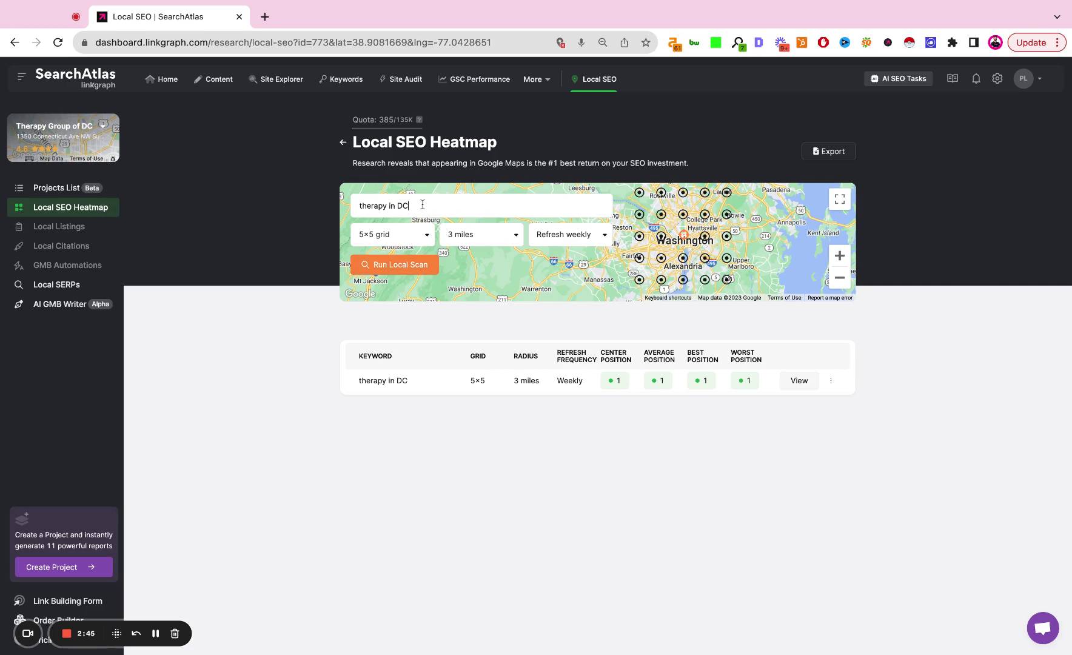
triple_click(422, 205)
Open the 'therapy in DC' report, zoom the map out, and check top-row, second-row and centre grid points
left_click(804, 380)
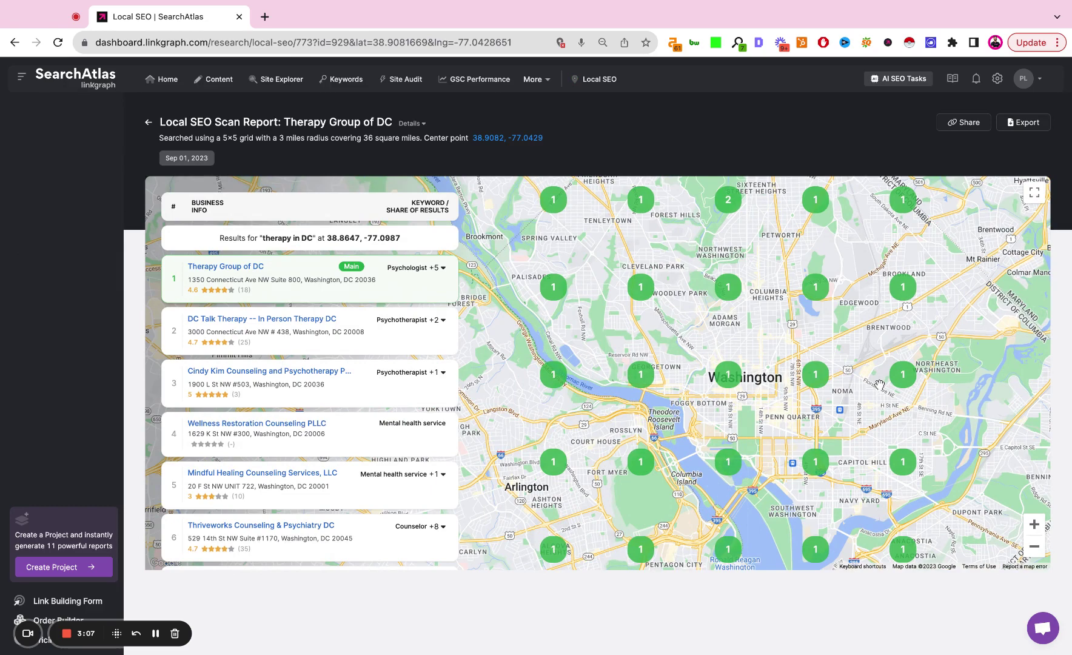
left_click(1037, 547)
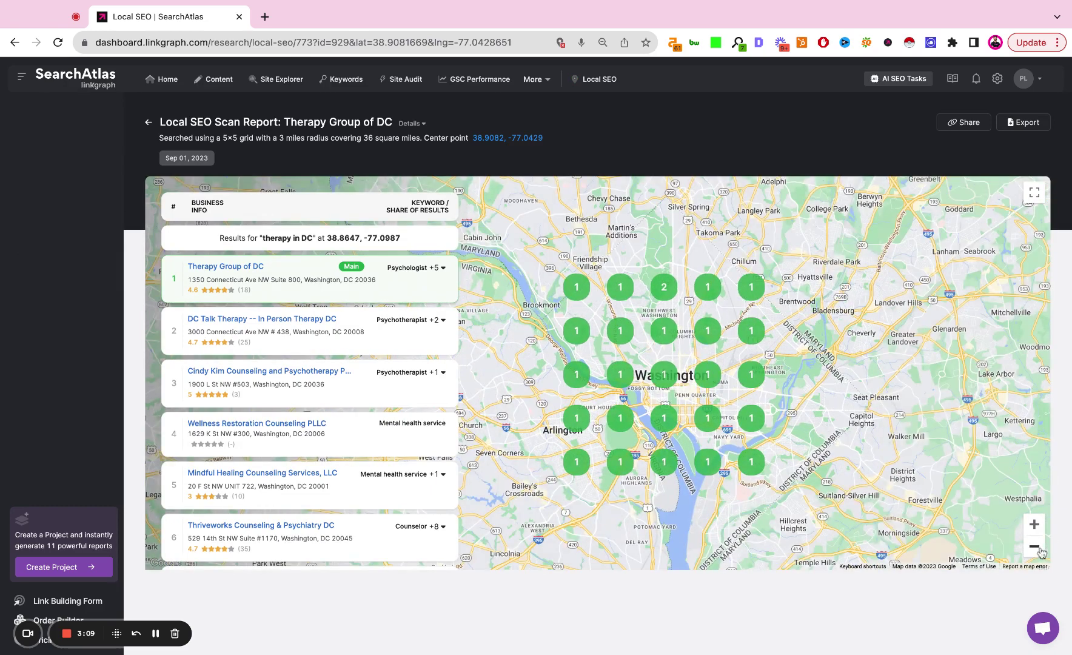
left_click(626, 299)
left_click(669, 295)
left_click(709, 294)
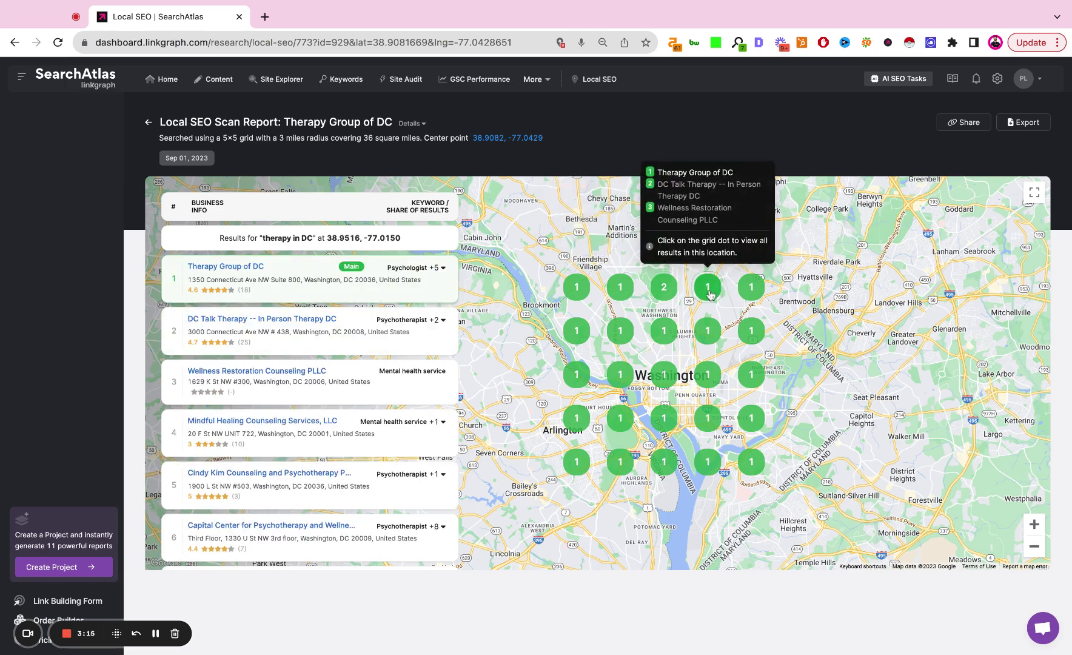
left_click(761, 302)
left_click(751, 331)
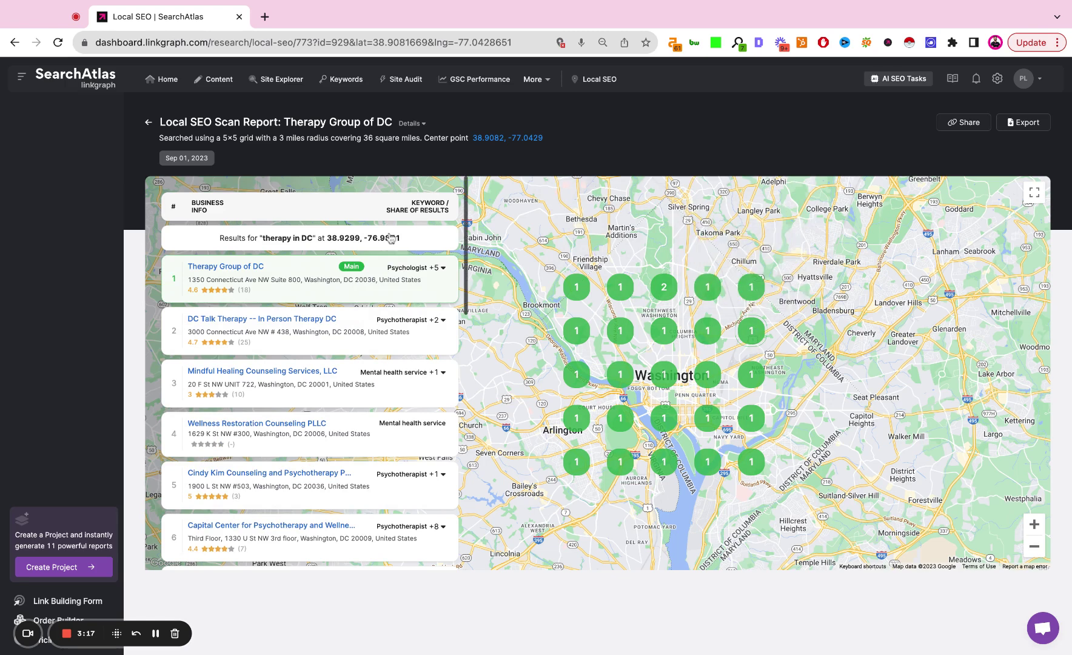
left_click(576, 331)
left_click(664, 376)
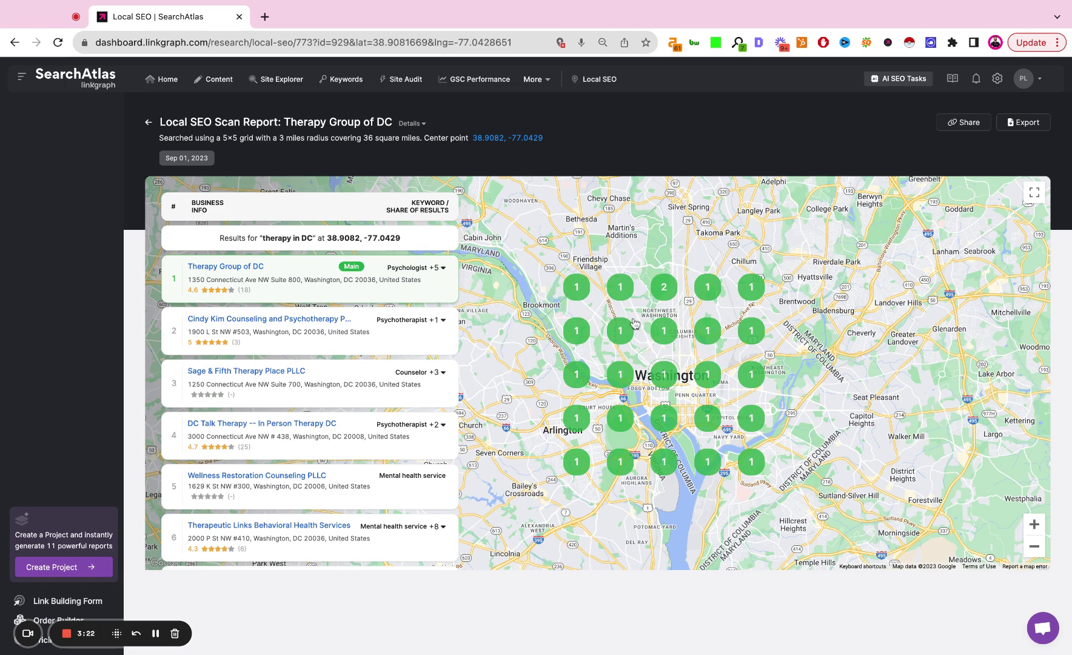